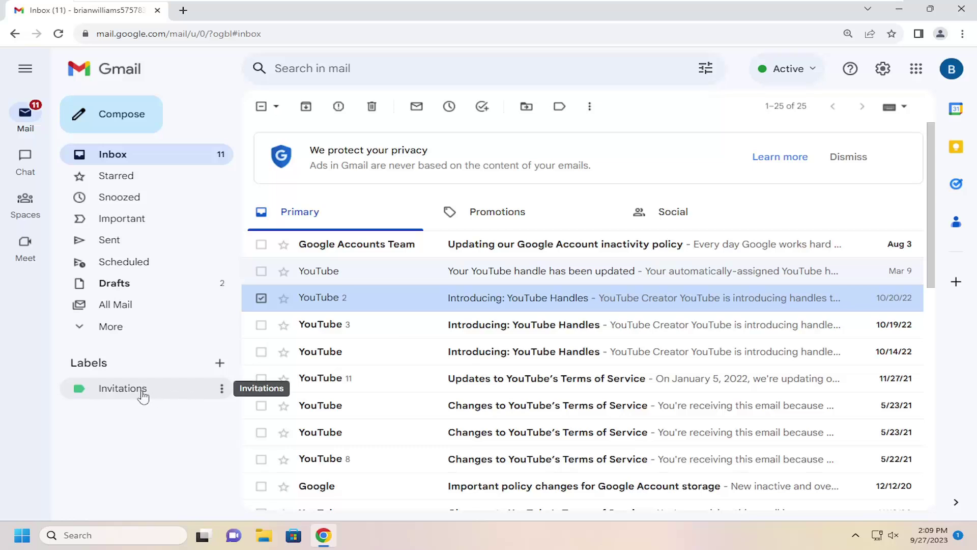
Edit the Invitations label's name to 'Invitations Updated', keeping it top-level with no parent label.
click(222, 388)
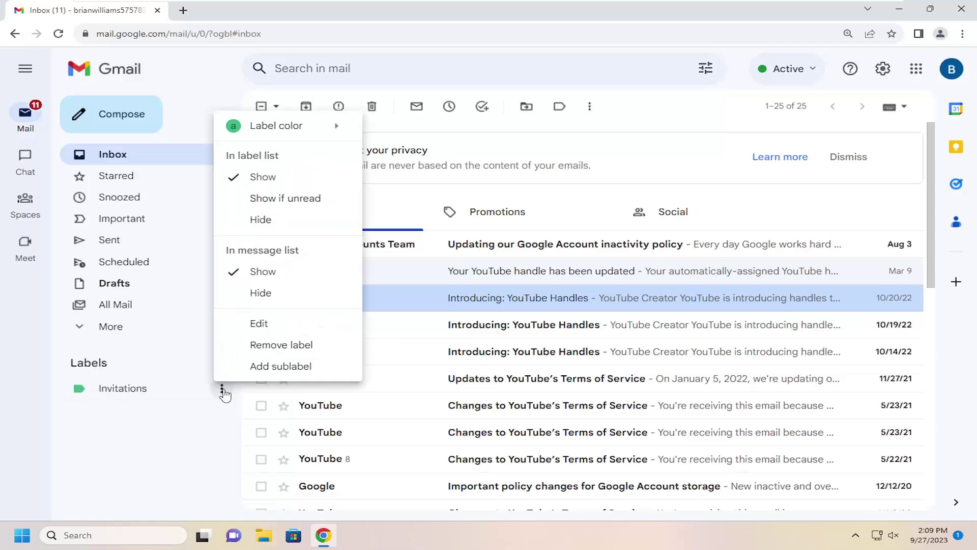
click(258, 324)
text(Invitations Updated)
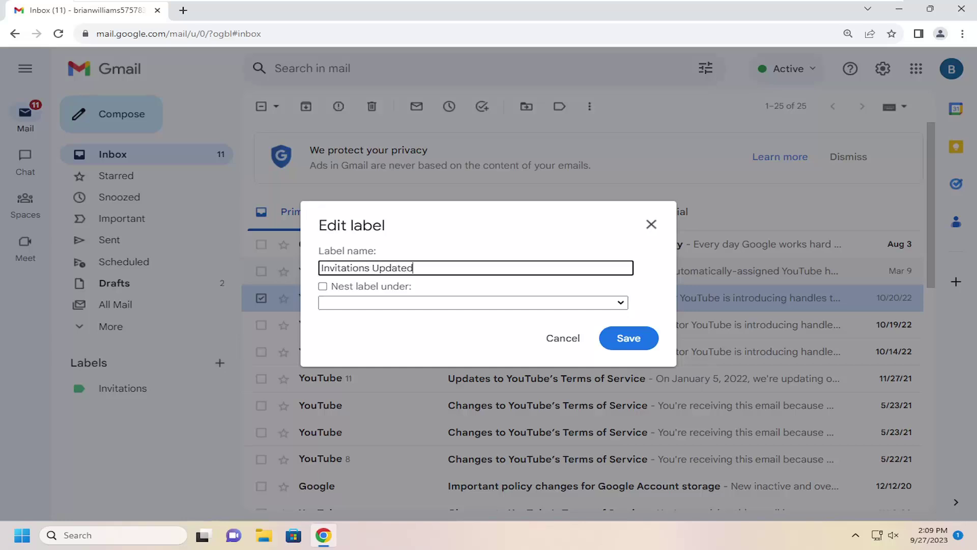
click(338, 290)
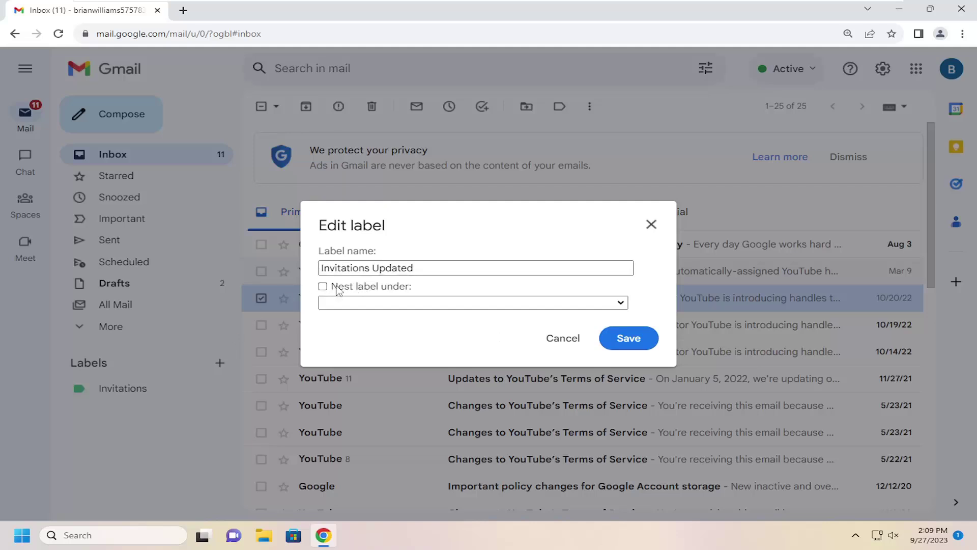
click(472, 303)
click(356, 304)
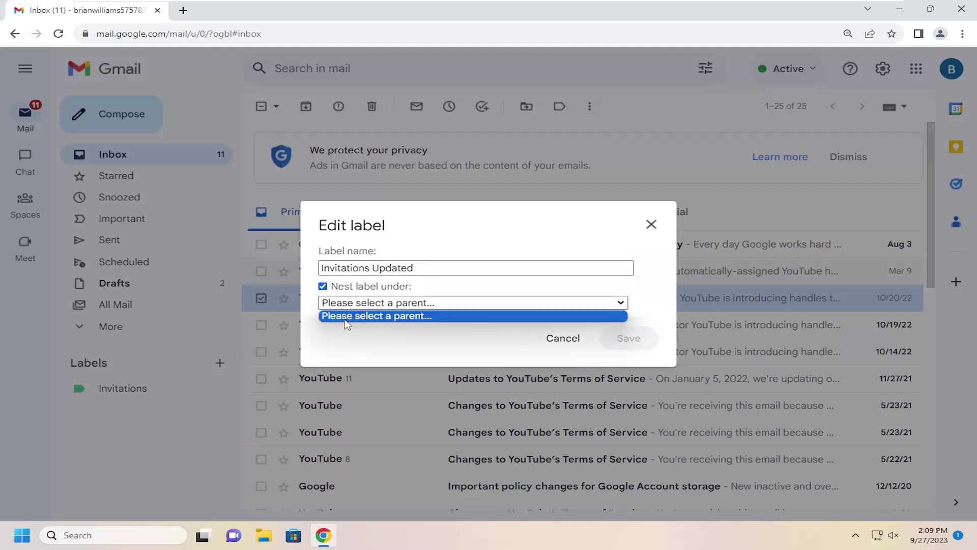
click(346, 317)
click(323, 286)
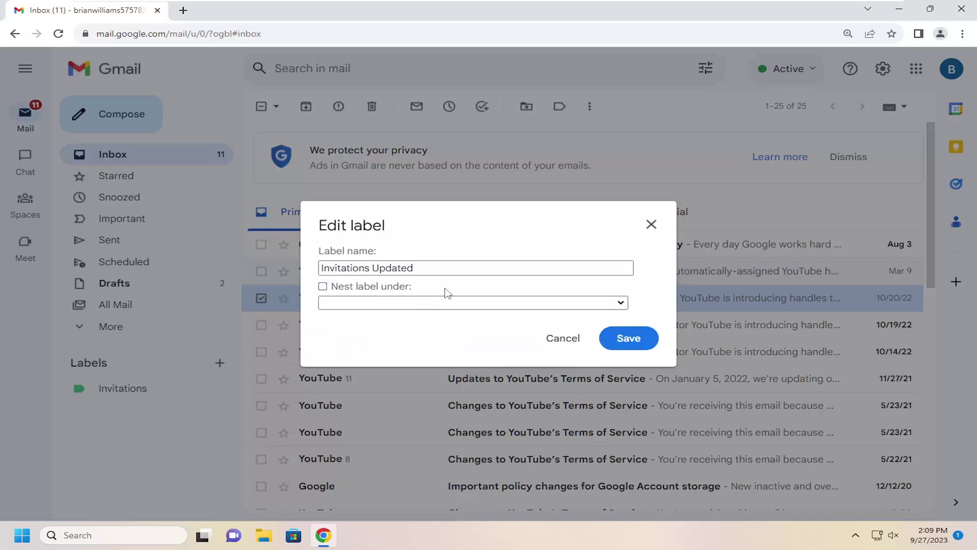
Save the 'Invitations Updated' name in the Edit label dialog.
click(627, 338)
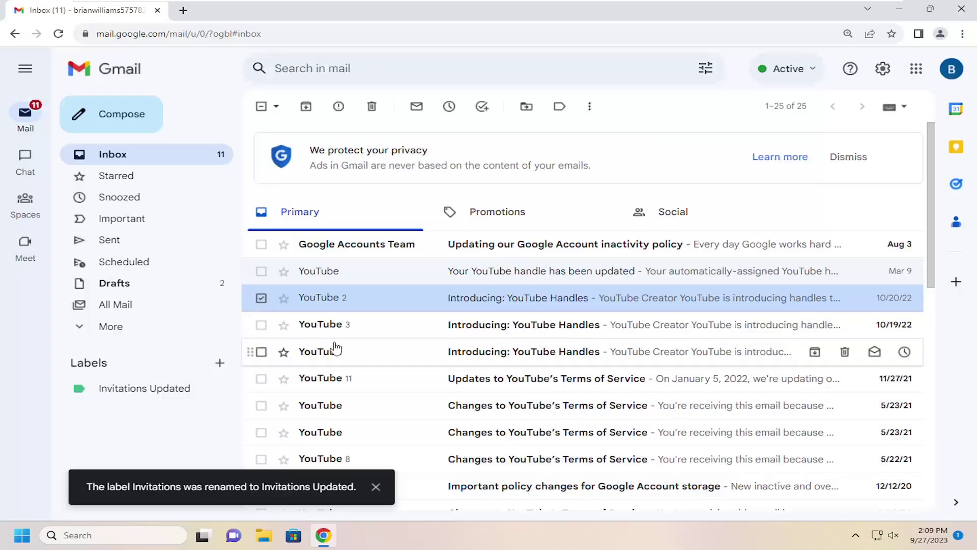